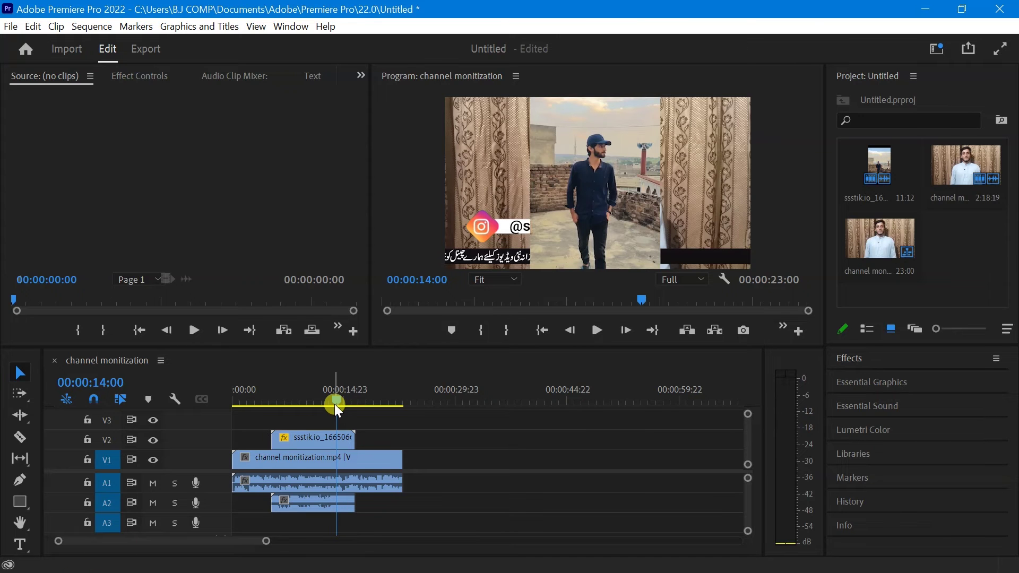
Scrub the sequence to about 00:00:05:08, where the man walks across the rooftop.
{"action": "left_click_drag", "start_coordinate": [334, 402], "coordinate": [263, 402]}
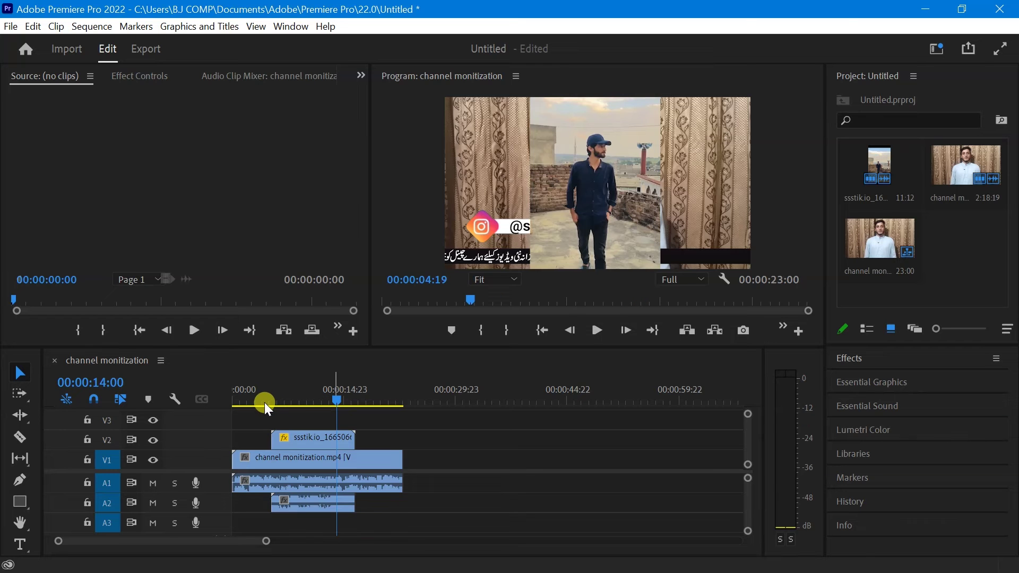
{"action": "mouse_move", "coordinate": [262, 402]}
{"action": "left_mouse_down"}
{"action": "mouse_move", "coordinate": [346, 419]}
{"action": "mouse_move", "coordinate": [254, 422]}
{"action": "left_mouse_up"}
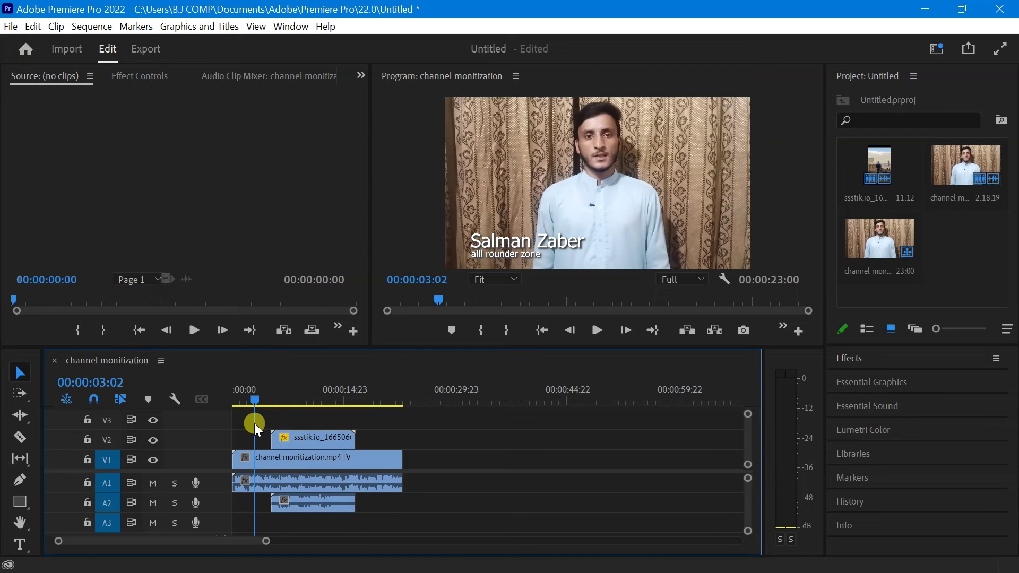
{"action": "left_click_drag", "start_coordinate": [253, 423], "coordinate": [254, 394]}
{"action": "mouse_move", "coordinate": [253, 400]}
{"action": "left_mouse_down"}
{"action": "mouse_move", "coordinate": [350, 409]}
{"action": "mouse_move", "coordinate": [270, 418]}
{"action": "left_mouse_up"}
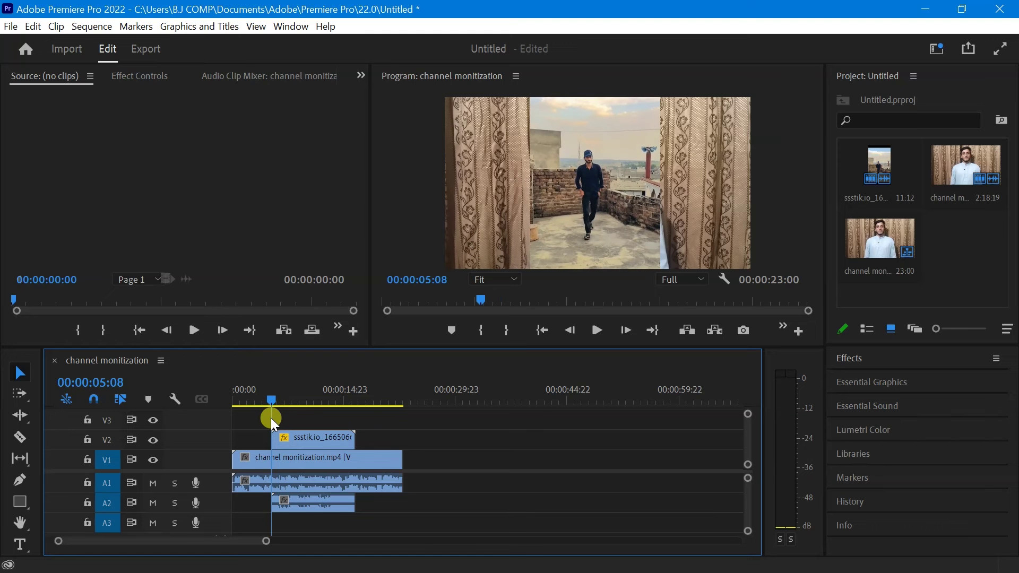
{"action": "left_click", "coordinate": [944, 240]}
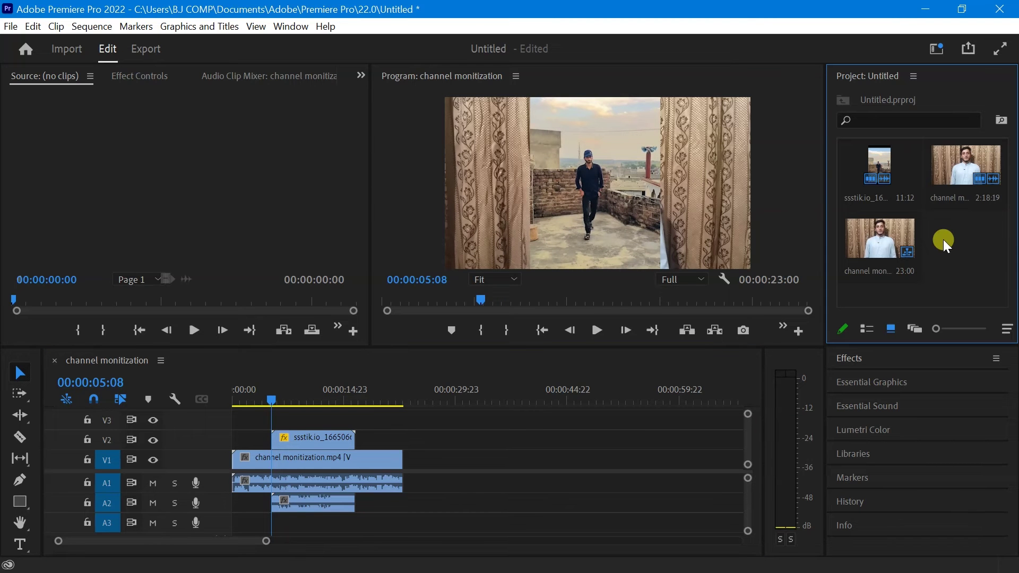
Add a new 1920×1080, 23.976 fps adjustment layer to the project bin.
{"action": "right_click", "coordinate": [943, 240]}
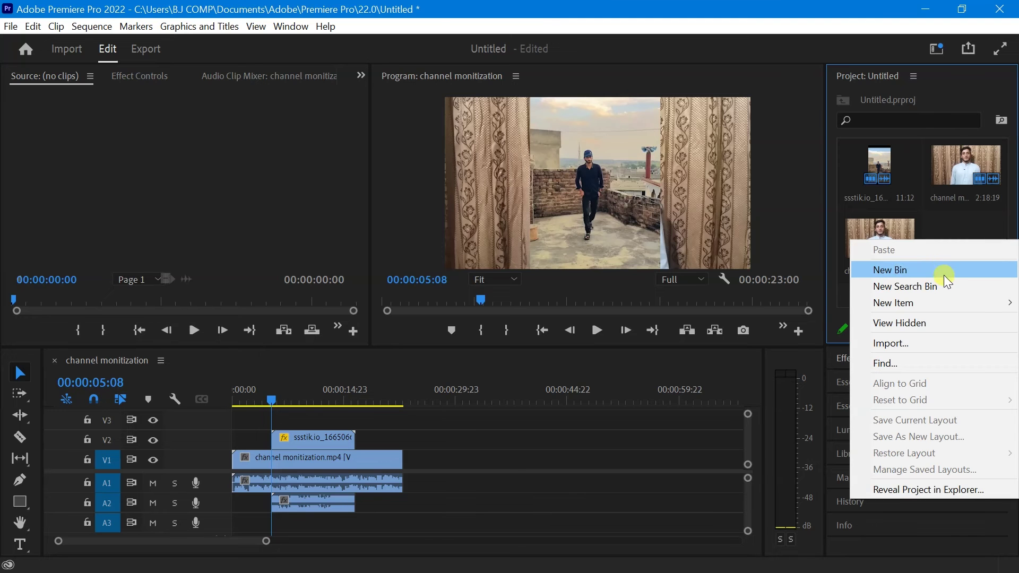
{"action": "mouse_move", "coordinate": [940, 304]}
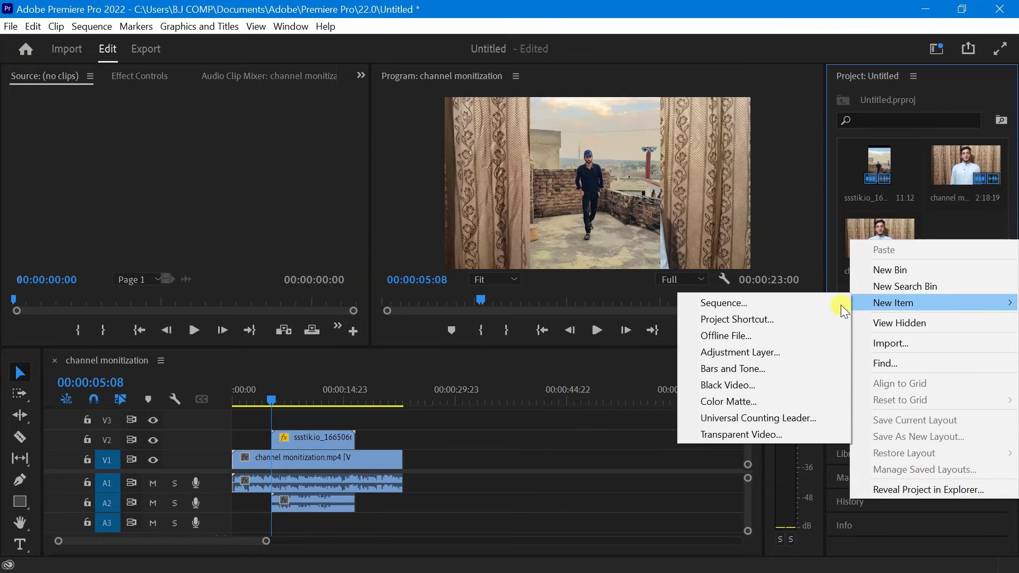
{"action": "left_click", "coordinate": [779, 352]}
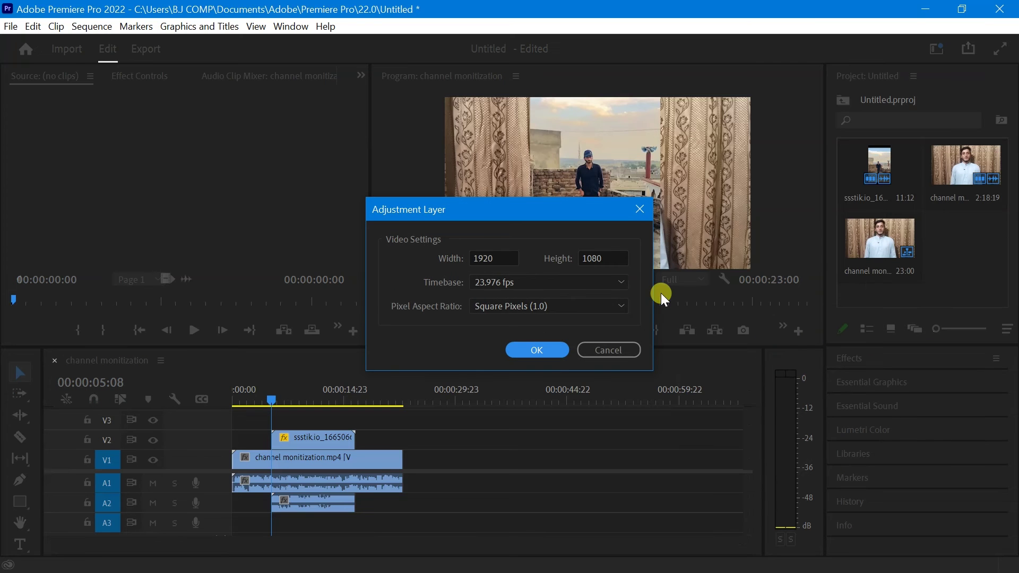
{"action": "left_click", "coordinate": [536, 351]}
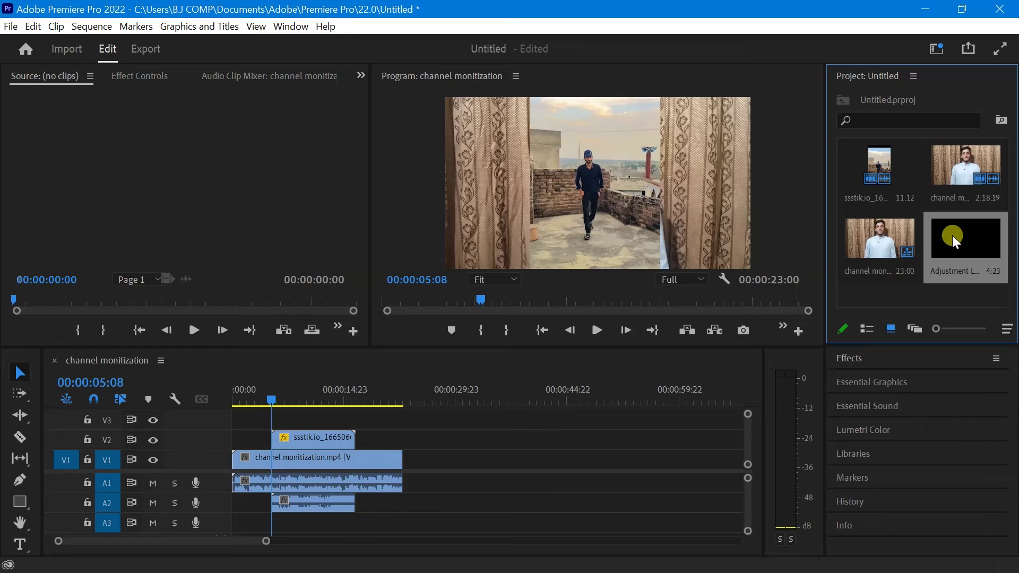
Place the adjustment layer on V3 and trim it to span the ssstik clip below.
{"action": "left_click_drag", "start_coordinate": [952, 235], "coordinate": [290, 422]}
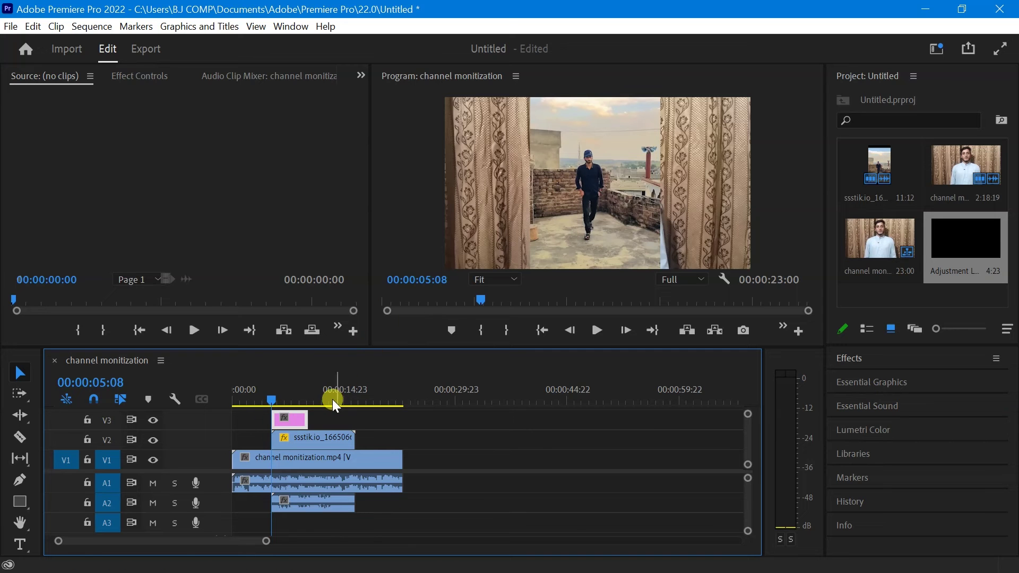
{"action": "left_click_drag", "start_coordinate": [307, 414], "coordinate": [359, 413]}
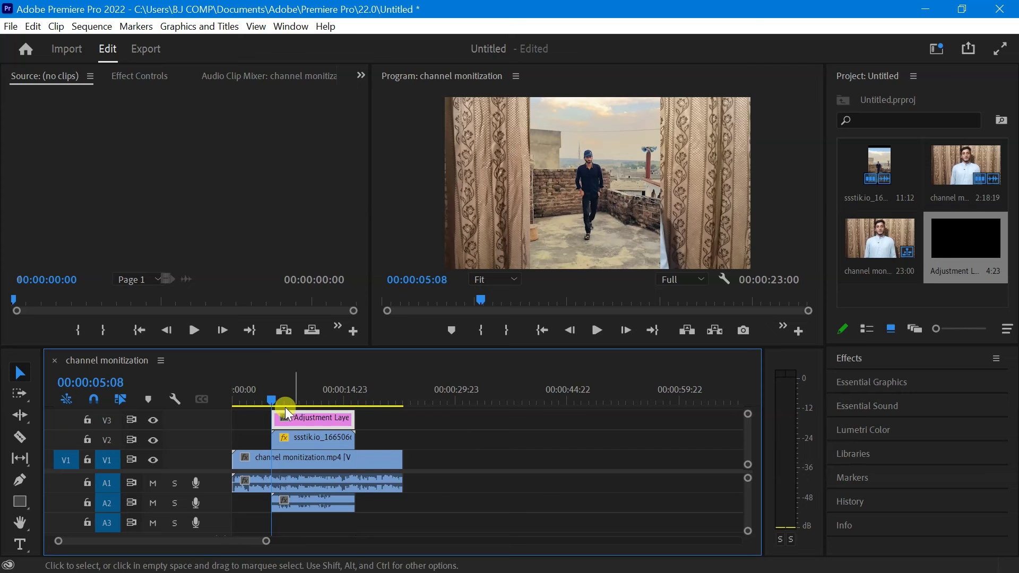
{"action": "mouse_move", "coordinate": [273, 400]}
{"action": "left_mouse_down"}
{"action": "mouse_move", "coordinate": [297, 400]}
{"action": "mouse_move", "coordinate": [271, 404]}
{"action": "left_mouse_up"}
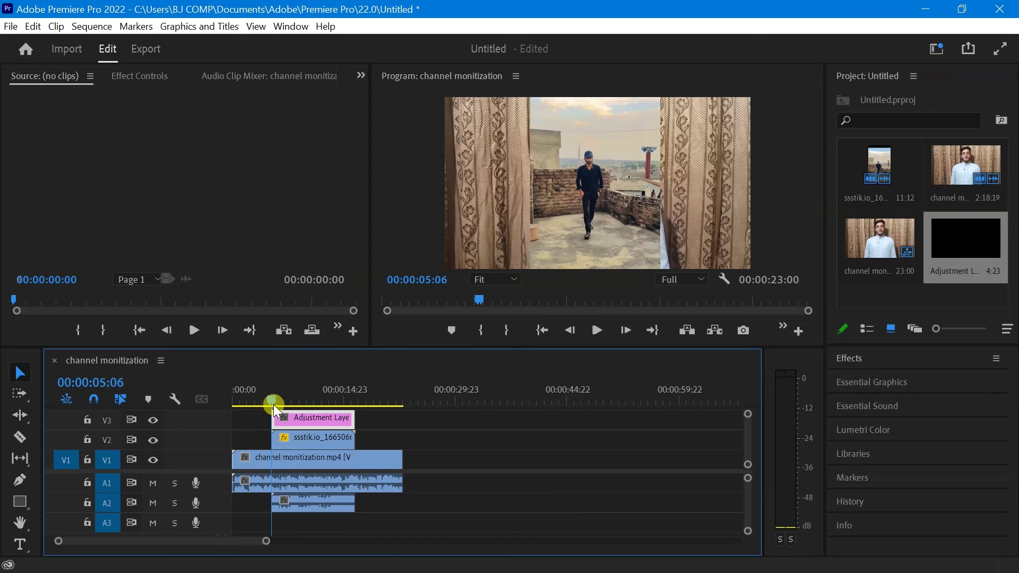
{"action": "left_click", "coordinate": [322, 415]}
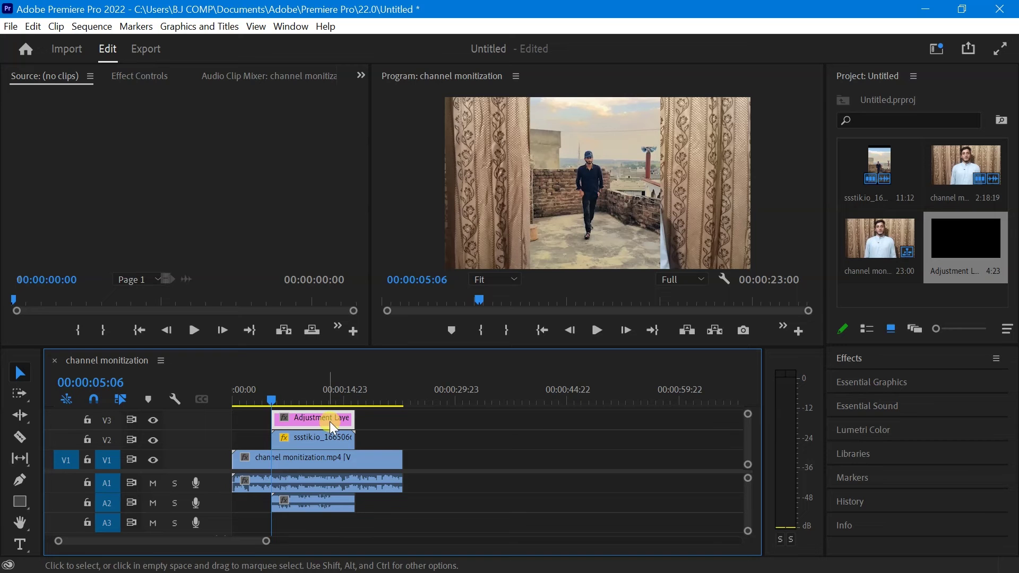
{"action": "left_click", "coordinate": [909, 351]}
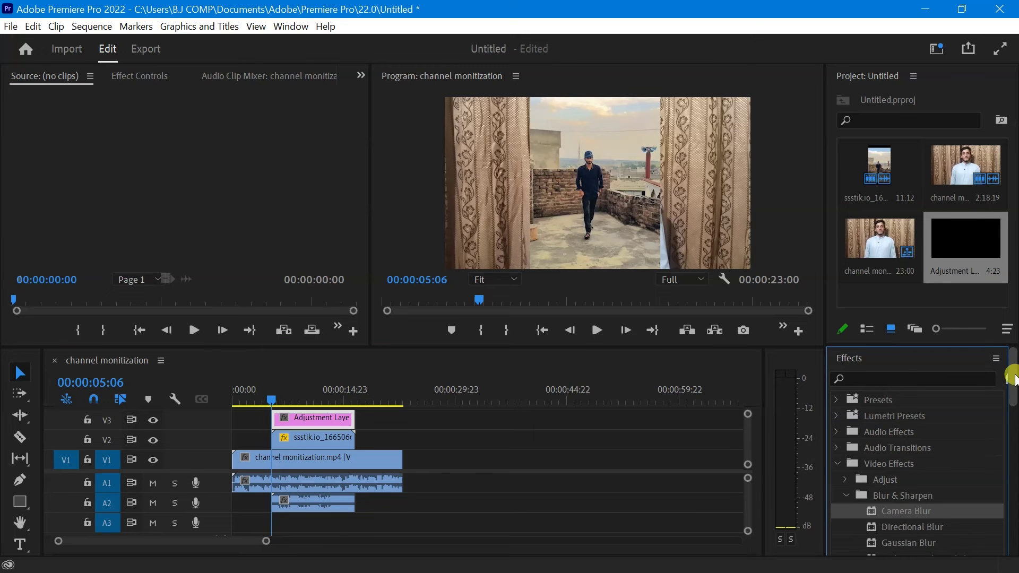
Apply Blur & Sharpen > Camera Blur to the V3 adjustment layer and preview the blurred footage.
{"action": "scroll", "coordinate": [1008, 376], "scroll_direction": "down", "scroll_amount": 1}
{"action": "left_click", "coordinate": [937, 366]}
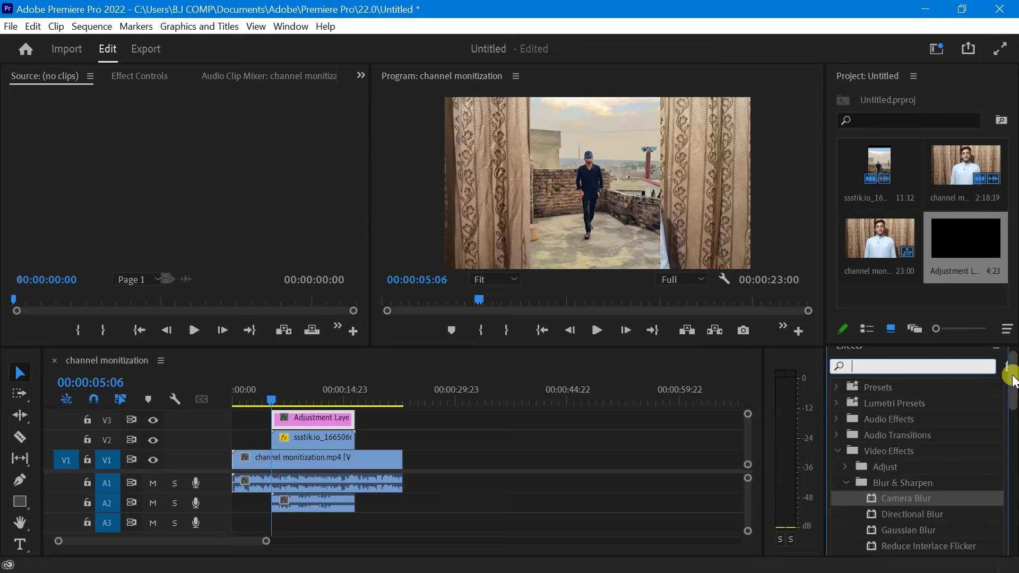
{"action": "left_click_drag", "start_coordinate": [1011, 376], "coordinate": [1013, 403]}
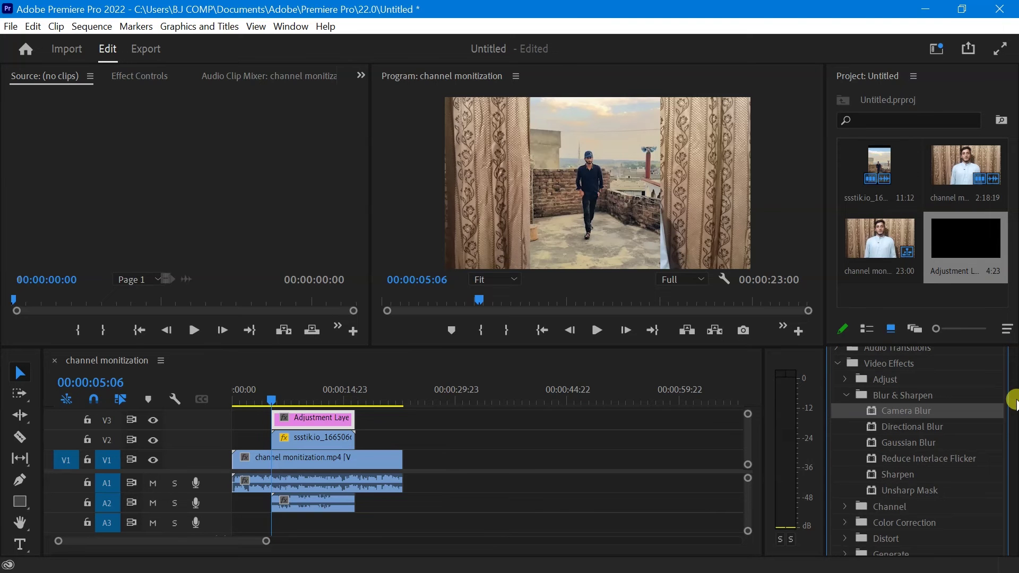
{"action": "scroll", "coordinate": [1013, 403], "scroll_direction": "down", "scroll_amount": 1}
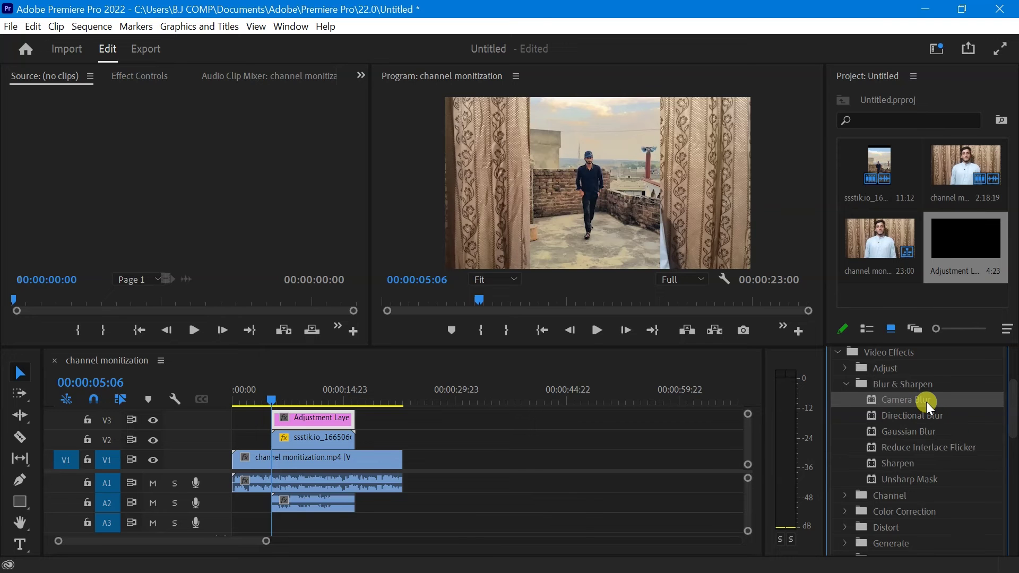
{"action": "left_click_drag", "start_coordinate": [926, 405], "coordinate": [339, 413]}
{"action": "left_click_drag", "start_coordinate": [338, 413], "coordinate": [333, 421]}
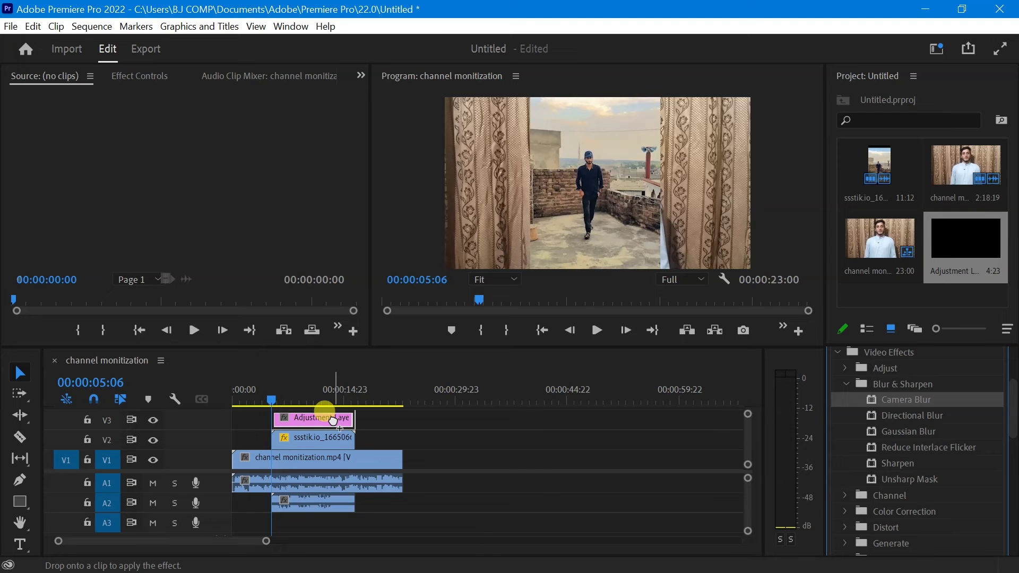
{"action": "left_click_drag", "start_coordinate": [333, 421], "coordinate": [333, 423]}
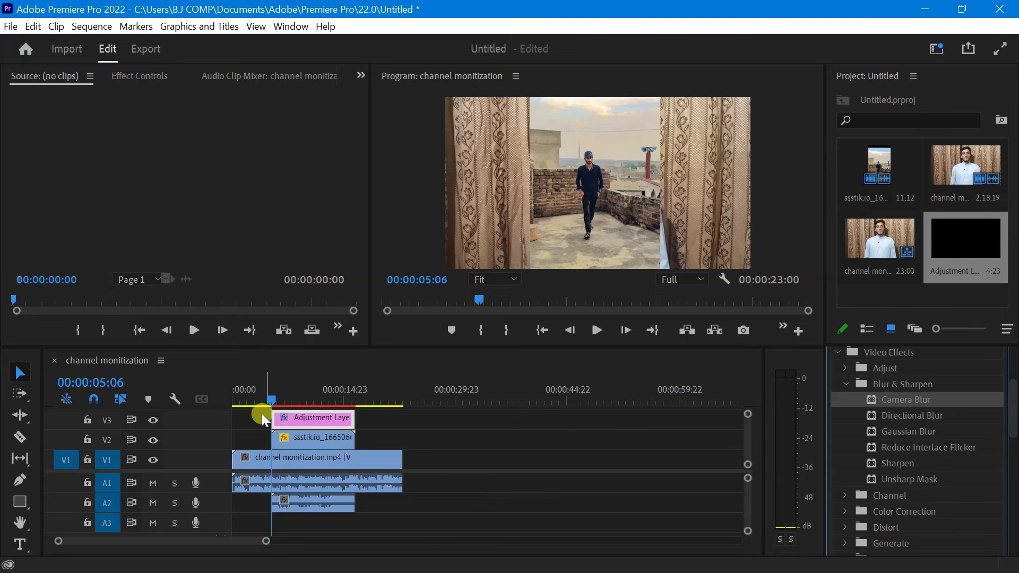
{"action": "left_click_drag", "start_coordinate": [271, 396], "coordinate": [286, 399]}
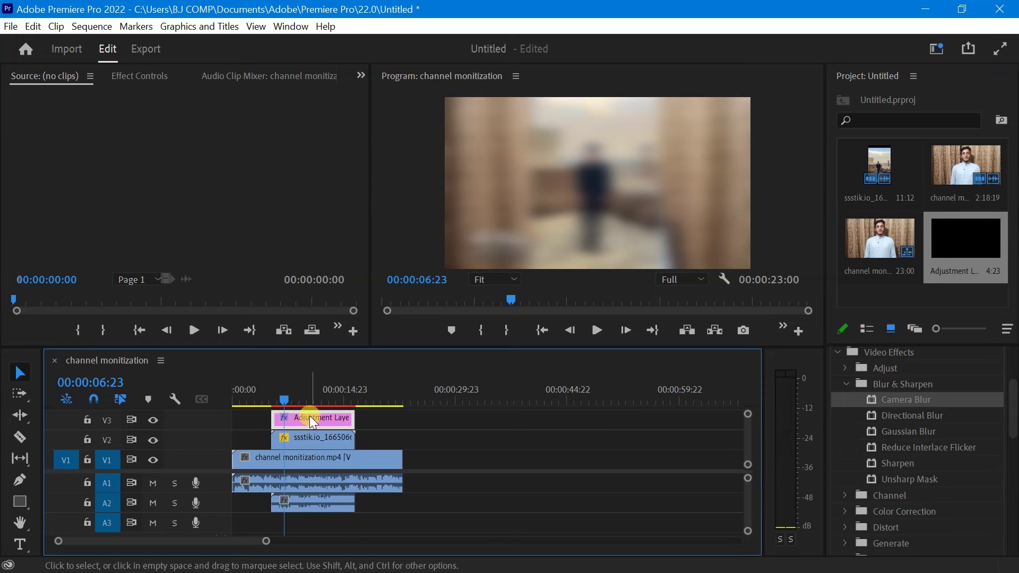
Show the adjustment layer's Effect Controls, scrolled to Camera Blur at 25 Percent Blur.
{"action": "left_click", "coordinate": [139, 78]}
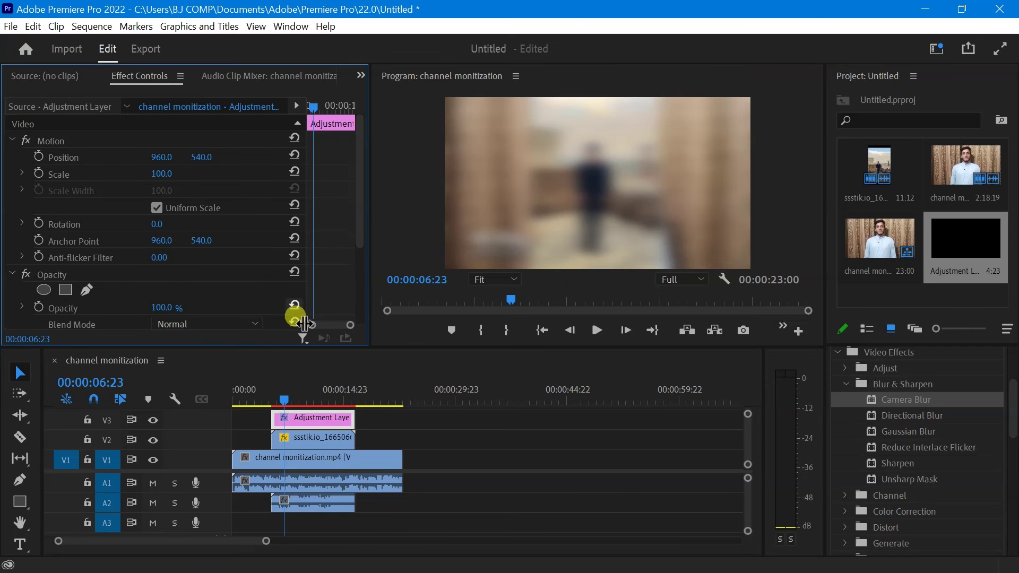
{"action": "left_click", "coordinate": [306, 419]}
{"action": "left_click", "coordinate": [158, 108]}
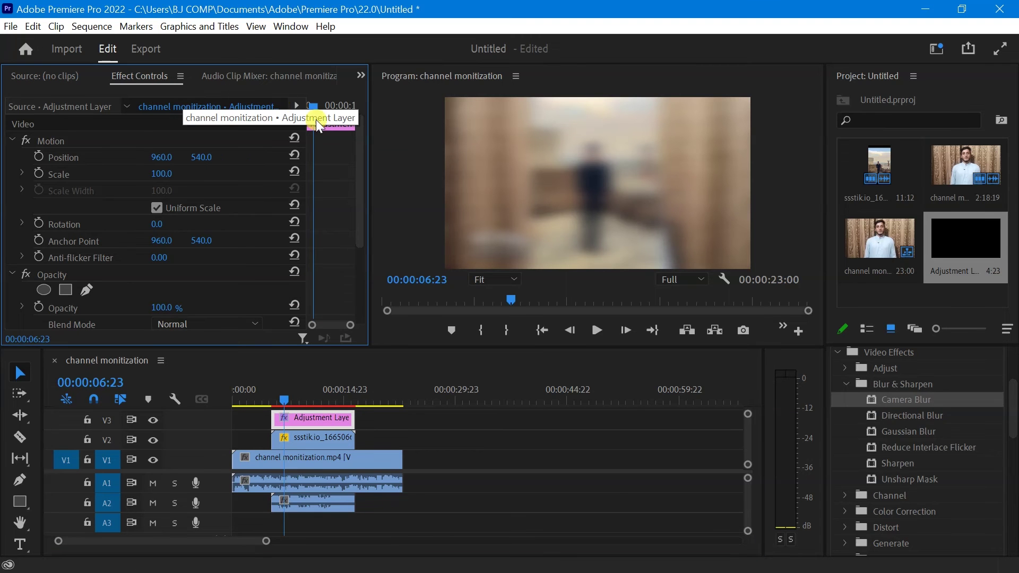
{"action": "left_click_drag", "start_coordinate": [359, 142], "coordinate": [374, 197]}
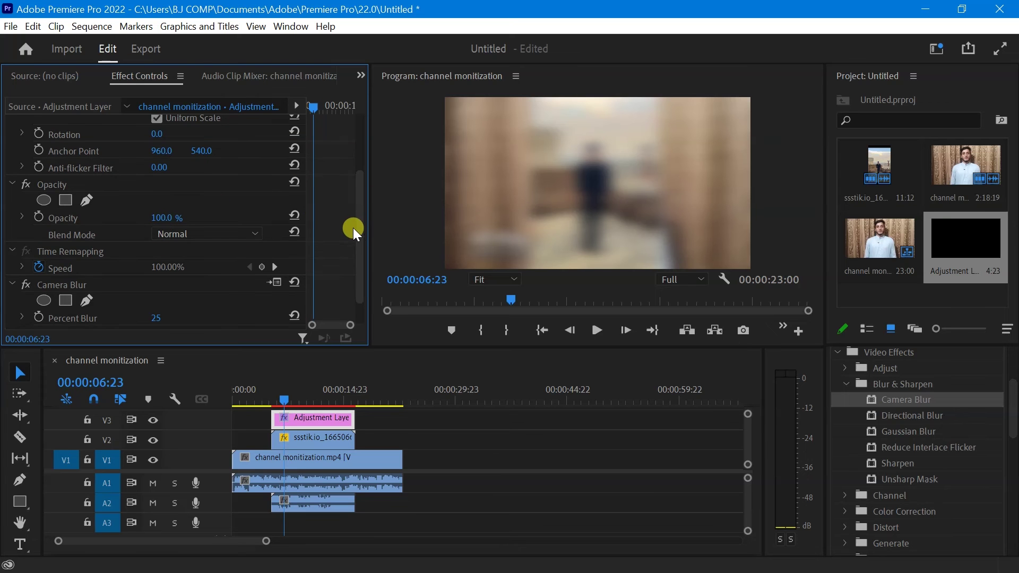
{"action": "left_click_drag", "start_coordinate": [357, 249], "coordinate": [364, 271]}
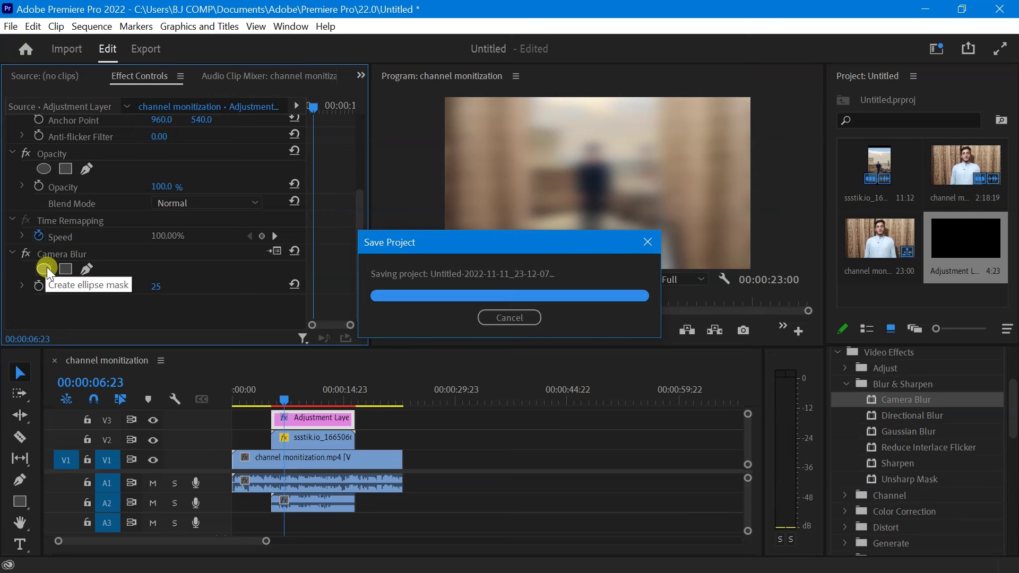
Add an ellipse mask to Camera Blur and reshape it into a wide ellipse.
{"action": "left_click", "coordinate": [46, 266]}
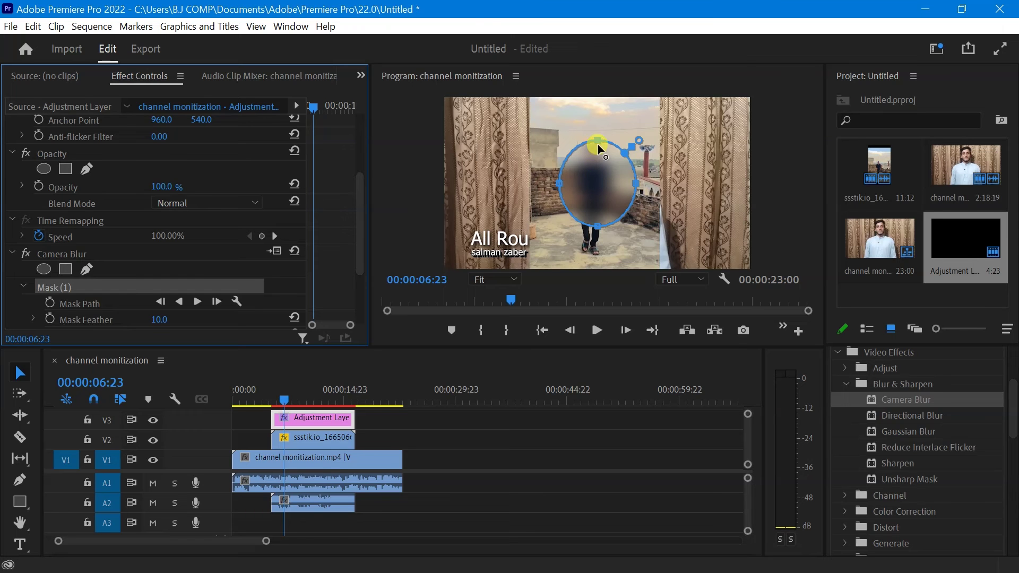
{"action": "left_click", "coordinate": [626, 156]}
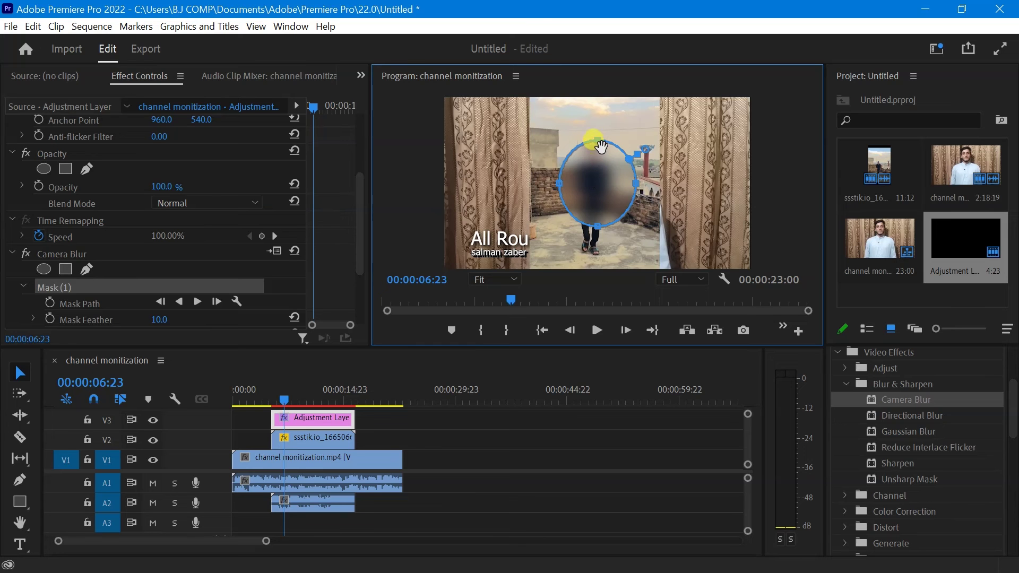
{"action": "left_click_drag", "start_coordinate": [600, 150], "coordinate": [597, 170]}
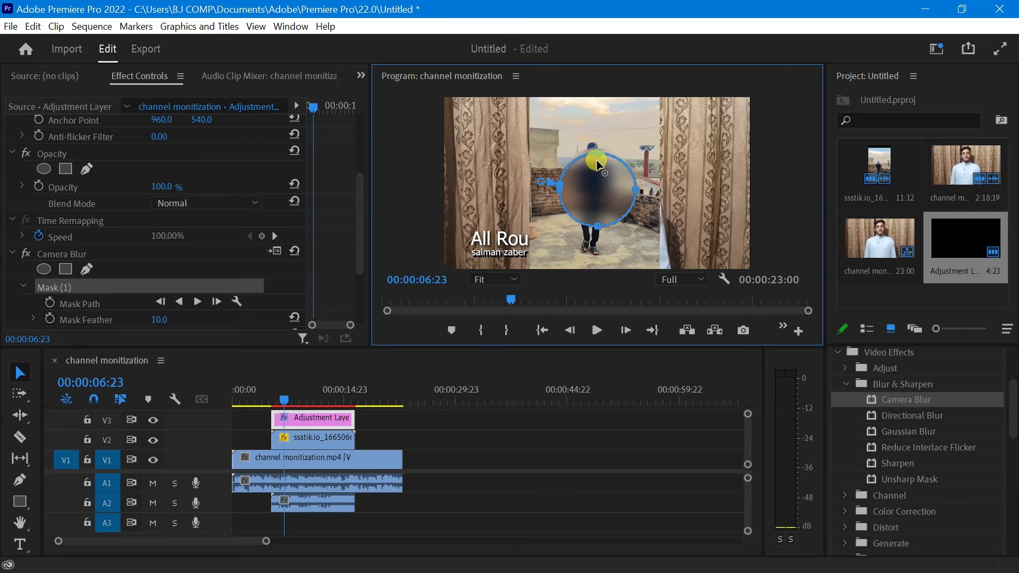
{"action": "mouse_move", "coordinate": [596, 171]}
{"action": "left_mouse_down"}
{"action": "mouse_move", "coordinate": [597, 189]}
{"action": "mouse_move", "coordinate": [619, 209]}
{"action": "mouse_move", "coordinate": [595, 160]}
{"action": "left_mouse_up"}
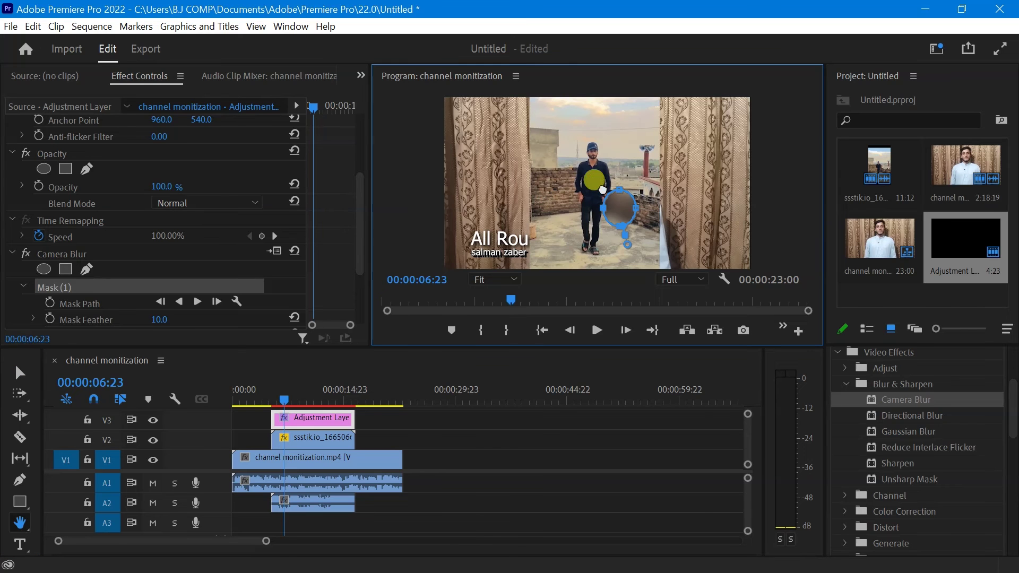
{"action": "left_click_drag", "start_coordinate": [594, 160], "coordinate": [614, 206]}
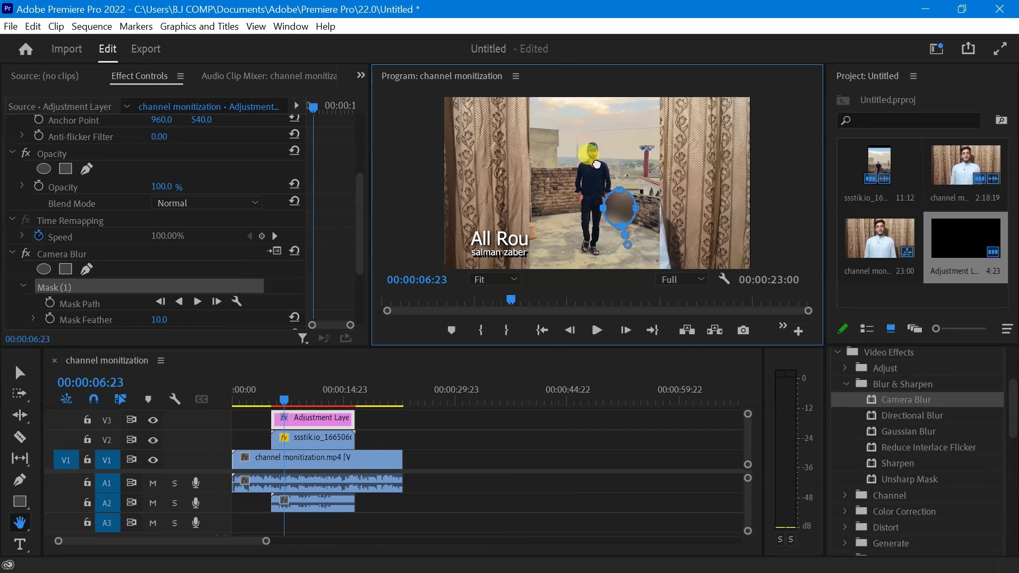
Move and shorten the mask so it sits over the walking man's face.
{"action": "left_click", "coordinate": [19, 374]}
{"action": "left_click", "coordinate": [615, 192]}
{"action": "left_click_drag", "start_coordinate": [616, 192], "coordinate": [596, 156]}
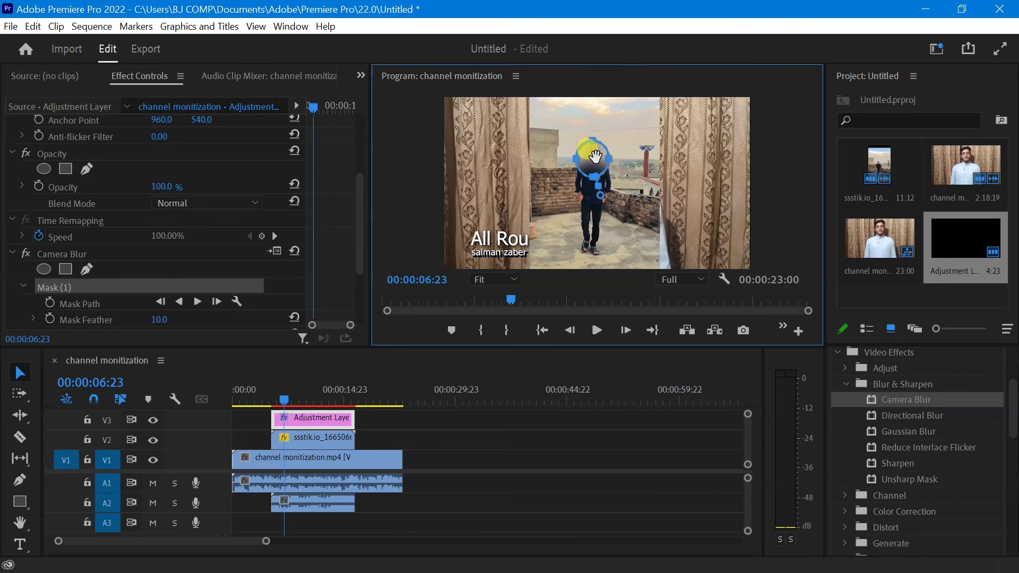
{"action": "left_click_drag", "start_coordinate": [594, 142], "coordinate": [593, 146]}
{"action": "mouse_move", "coordinate": [596, 150]}
{"action": "left_mouse_down"}
{"action": "mouse_move", "coordinate": [579, 168]}
{"action": "mouse_move", "coordinate": [597, 175]}
{"action": "mouse_move", "coordinate": [594, 159]}
{"action": "left_mouse_up"}
{"action": "left_click_drag", "start_coordinate": [594, 159], "coordinate": [593, 161]}
{"action": "left_click", "coordinate": [540, 345]}
{"action": "left_click", "coordinate": [473, 415]}
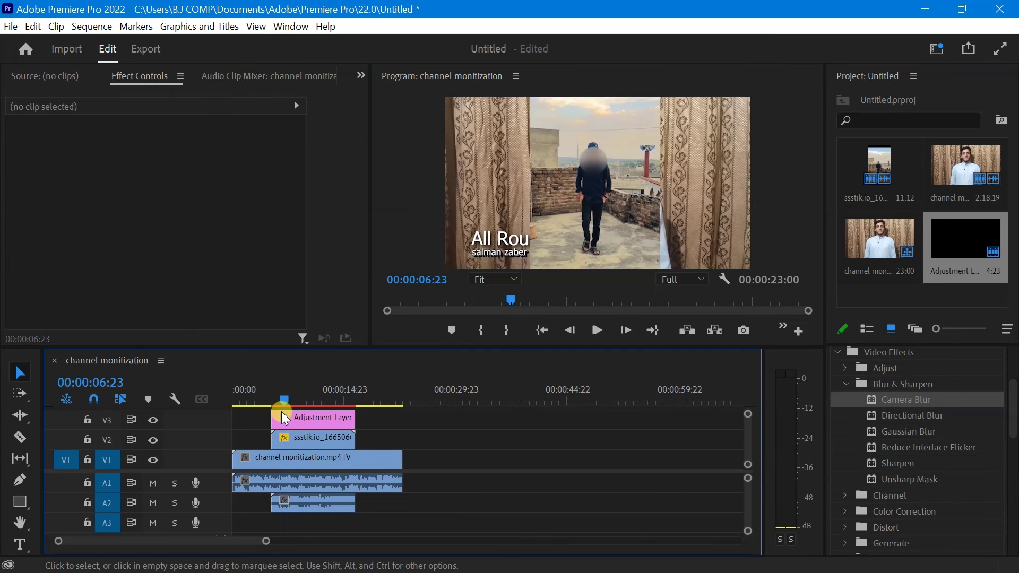
From the layer's start at 00:00:05:08, track the Mask Path forward through 00:00:16:14.
{"action": "left_click", "coordinate": [304, 418]}
{"action": "mouse_move", "coordinate": [285, 397]}
{"action": "left_mouse_down"}
{"action": "mouse_move", "coordinate": [317, 396]}
{"action": "mouse_move", "coordinate": [273, 403]}
{"action": "left_mouse_up"}
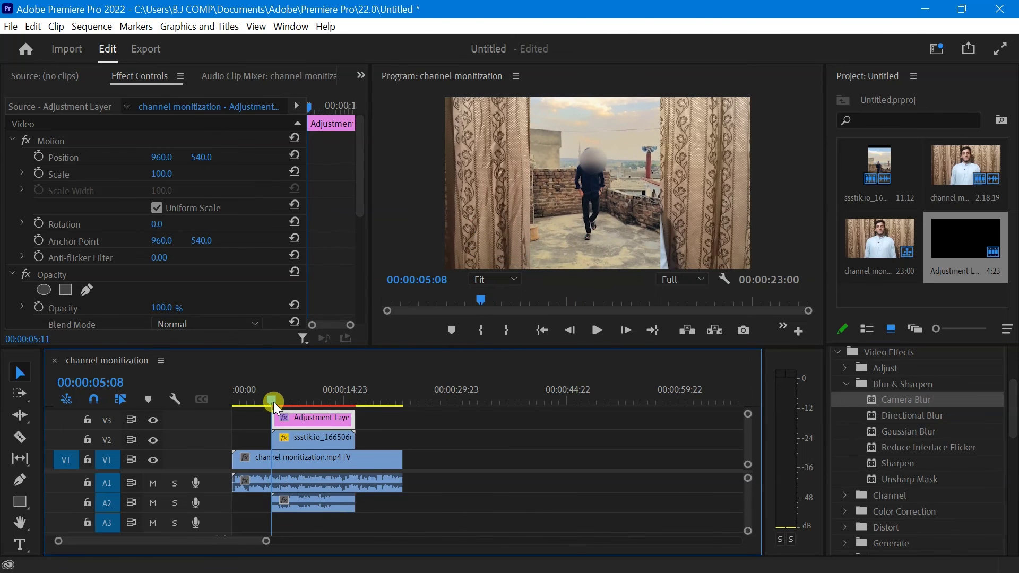
{"action": "left_click_drag", "start_coordinate": [357, 178], "coordinate": [363, 277]}
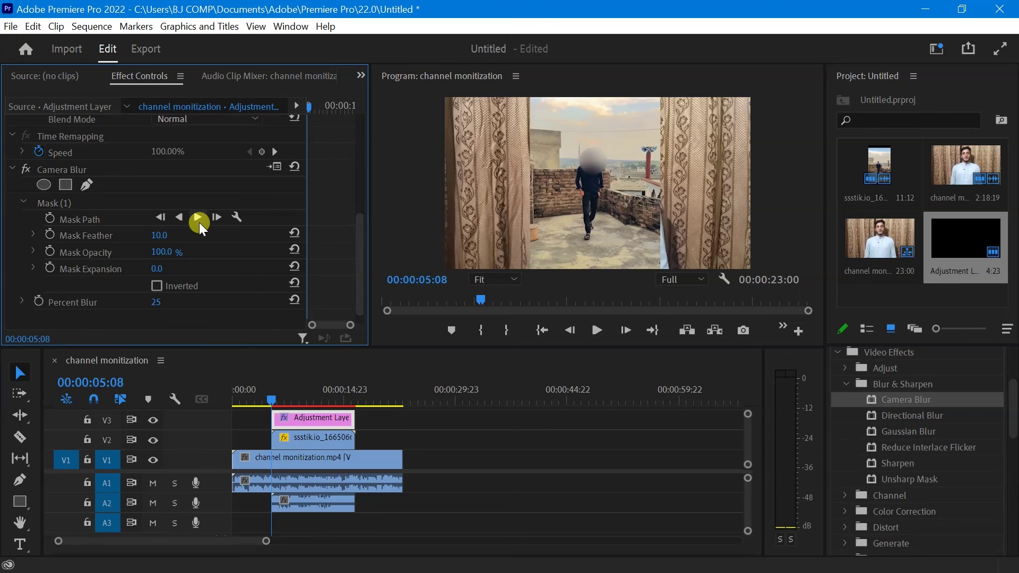
{"action": "left_click", "coordinate": [196, 218]}
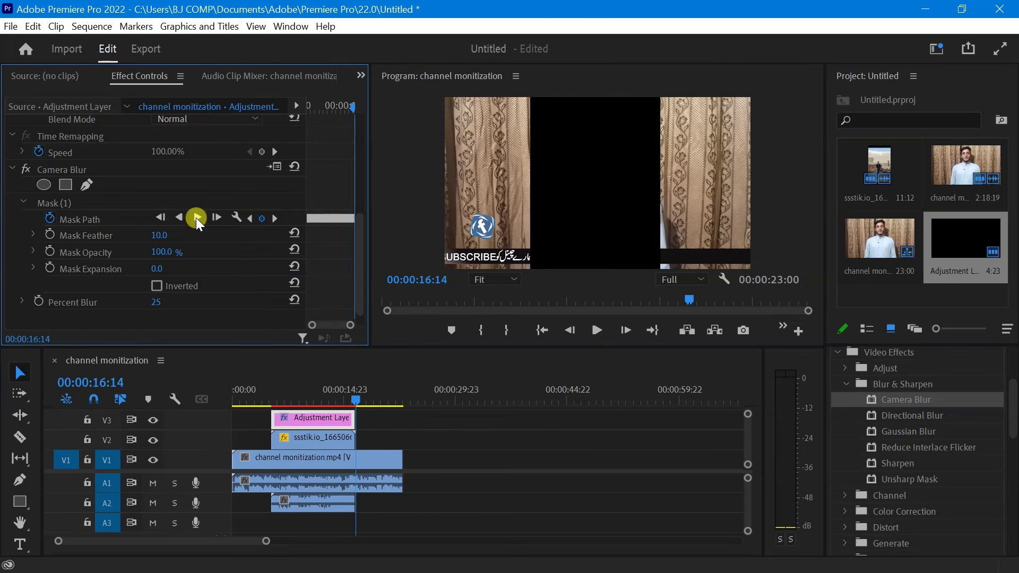
Scrub from 00:00:14:15 back to 00:00:05:16 to confirm the blur follows the face.
{"action": "left_click_drag", "start_coordinate": [358, 400], "coordinate": [346, 399]}
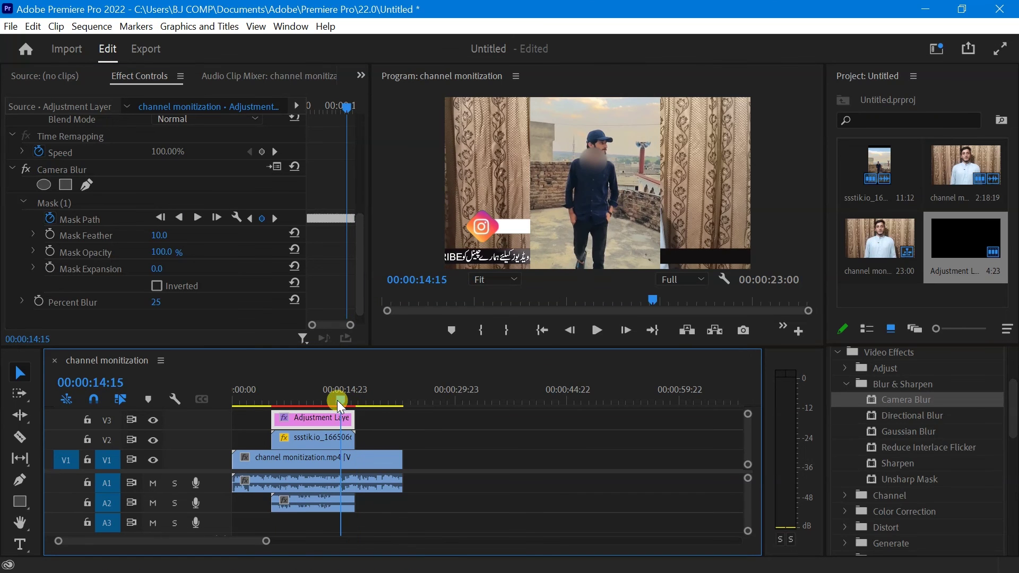
{"action": "left_click_drag", "start_coordinate": [346, 399], "coordinate": [278, 406]}
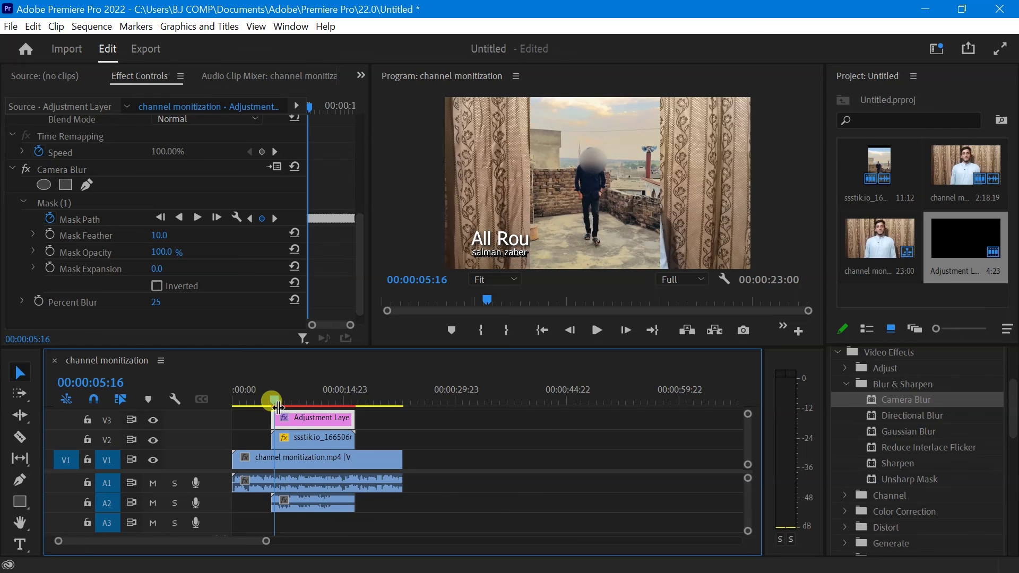
{"action": "key", "text": "space"}
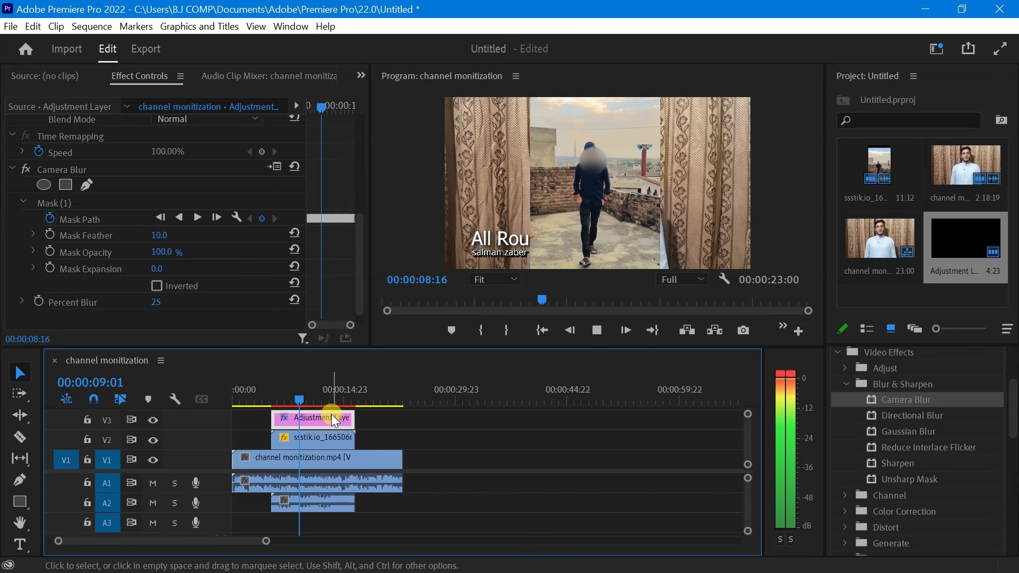
{"action": "key", "text": "space"}
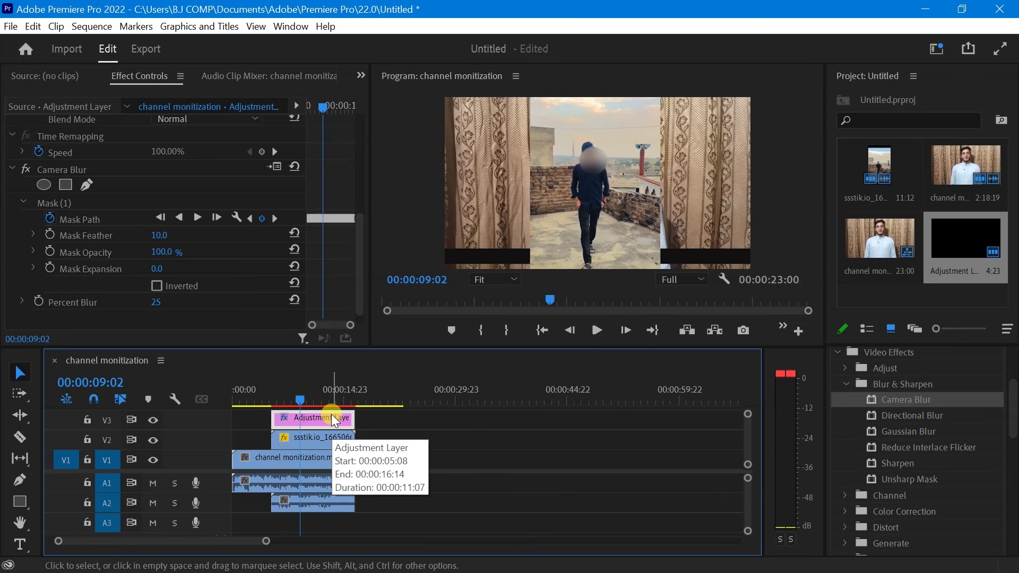